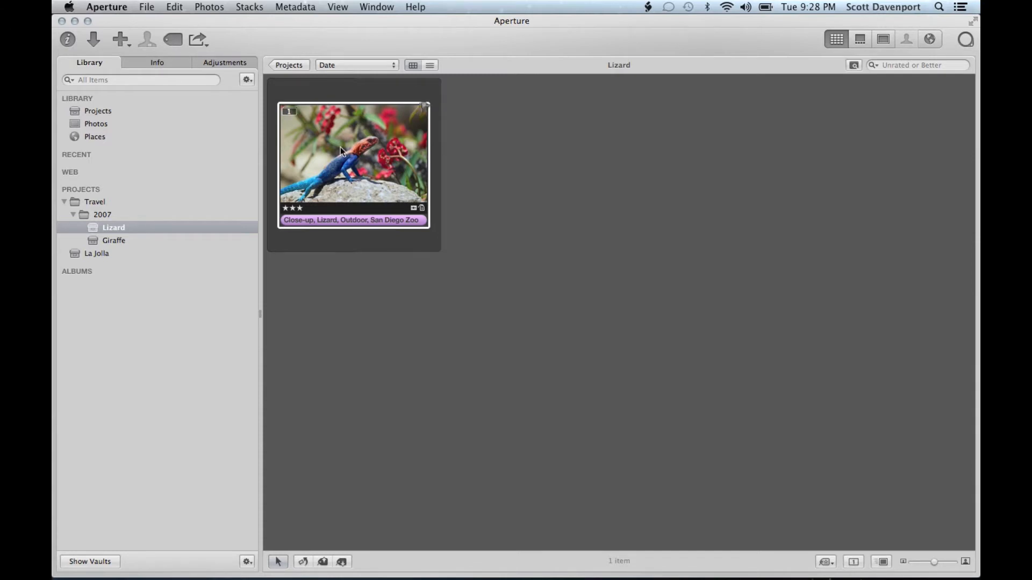
Start the Apply Quartz Filter service on the lizard photo, exporting to Desktop as JPEG - Original Size, No Metadata with the current version name.
left_click(122, 11)
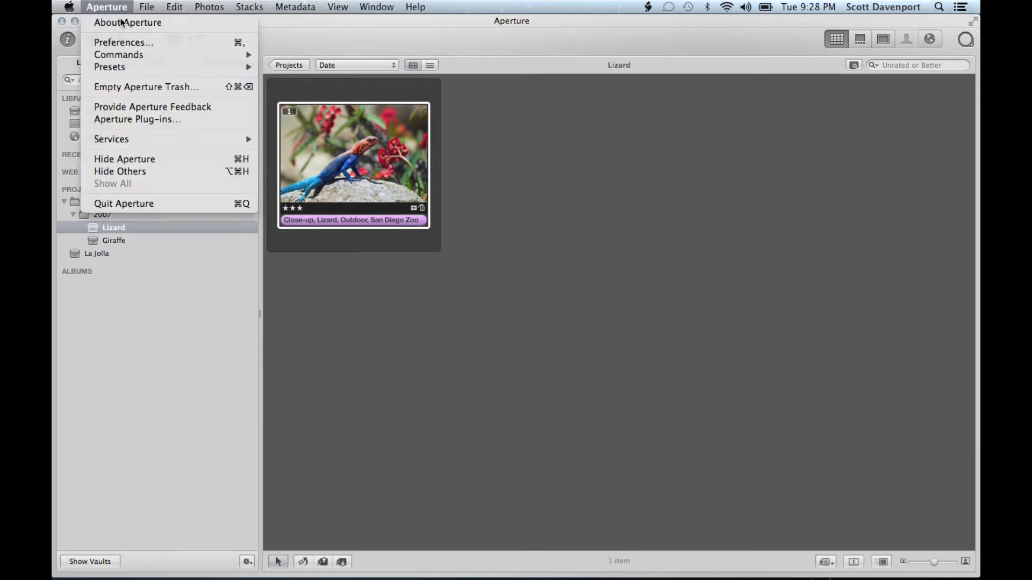
mouse_move(140, 140)
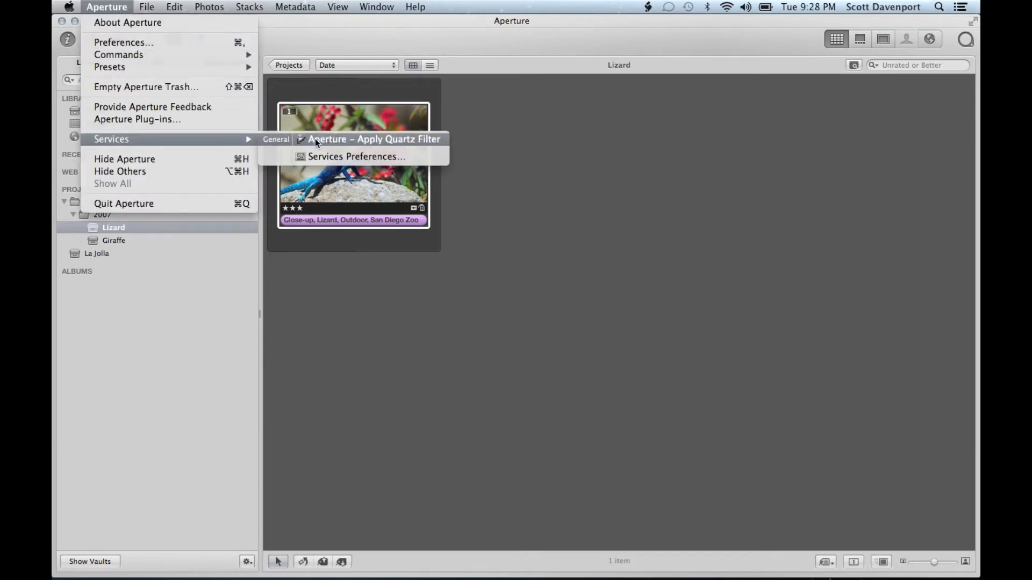
left_click(427, 139)
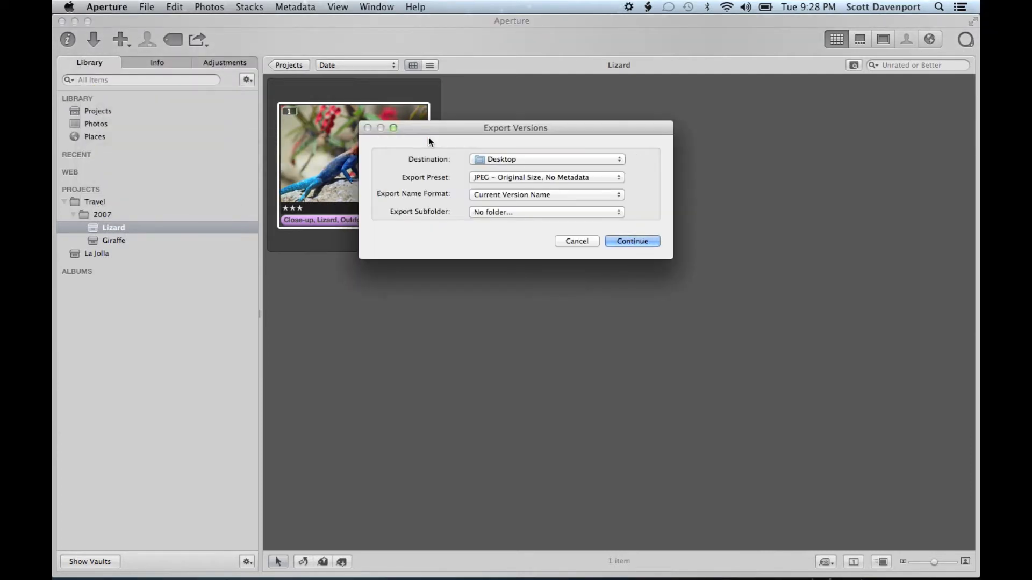
left_click_drag(447, 128, 528, 153)
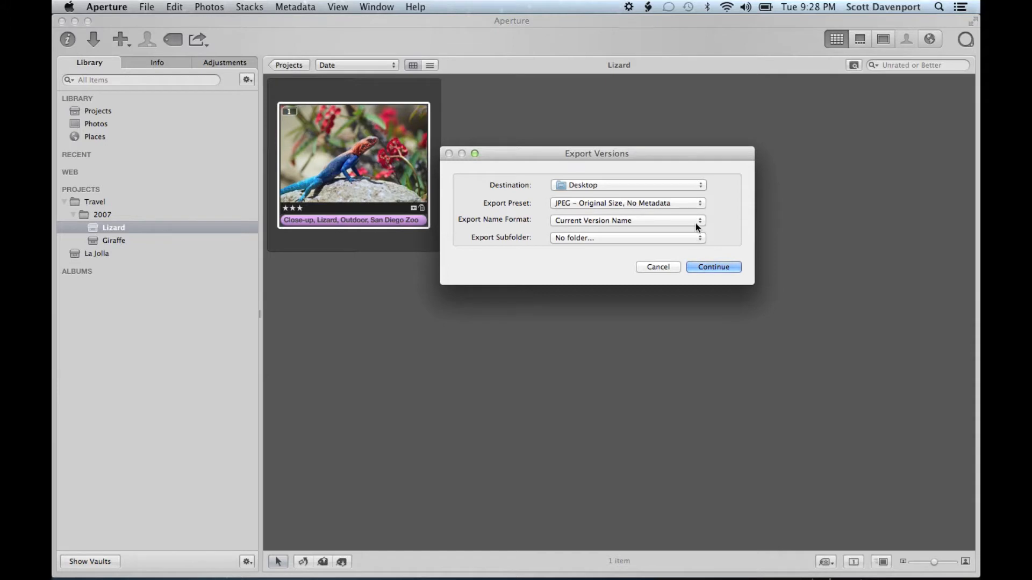
left_click(709, 265)
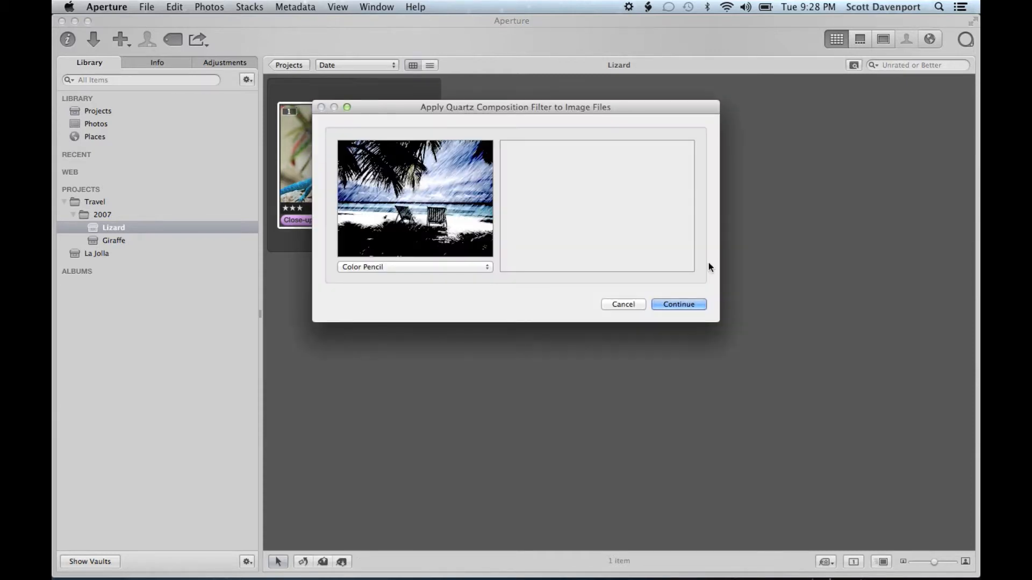
Try the Pop Art and Light Tunnel filters, raising the Light Tunnel amount to about 0.87.
left_click(424, 269)
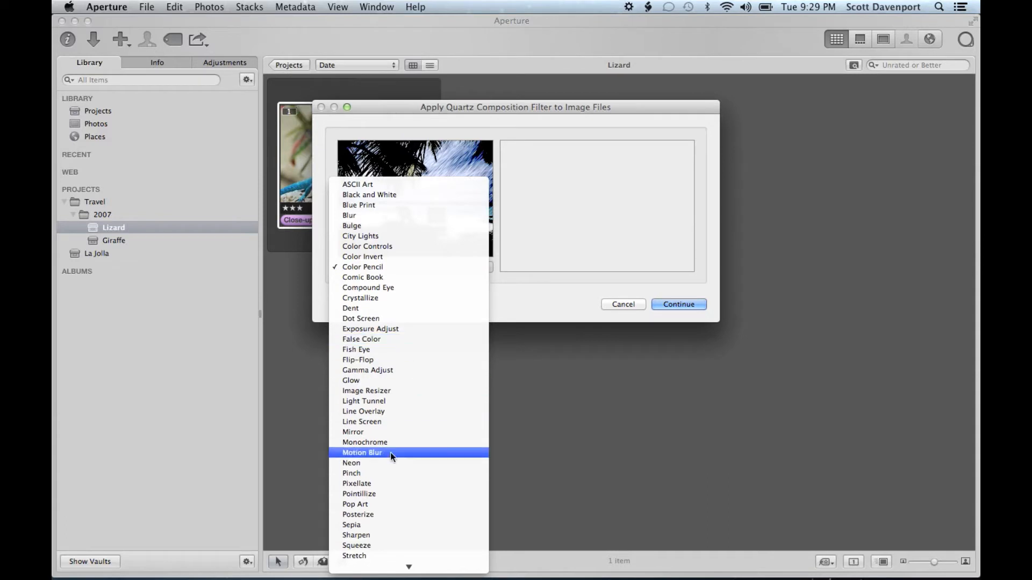
left_click(376, 504)
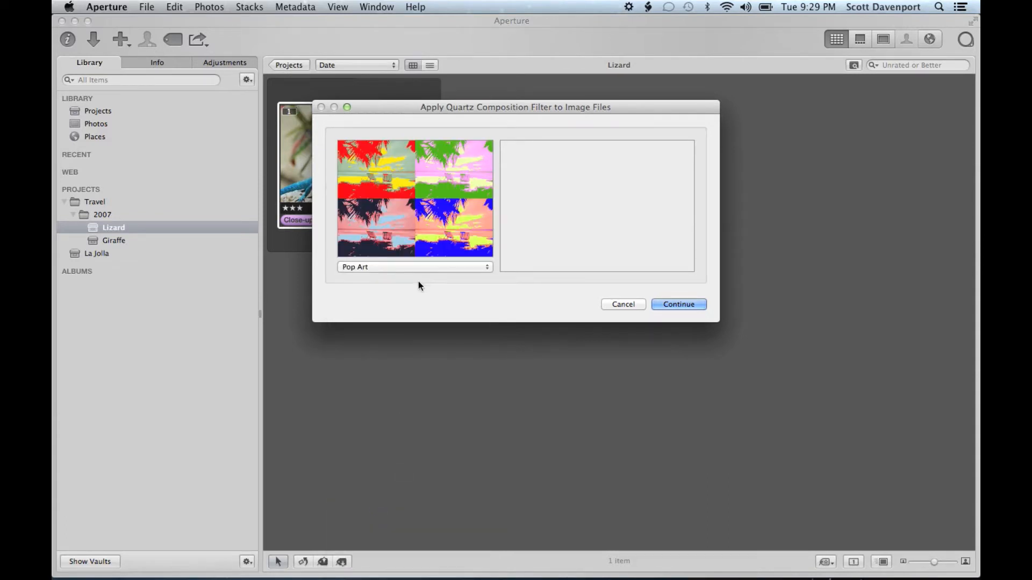
left_click(416, 265)
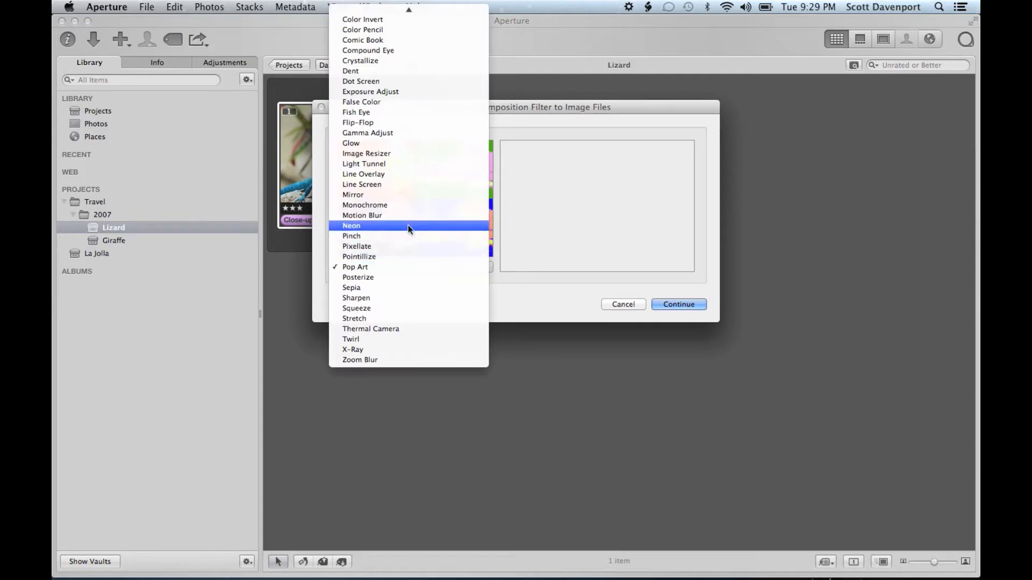
key("Escape")
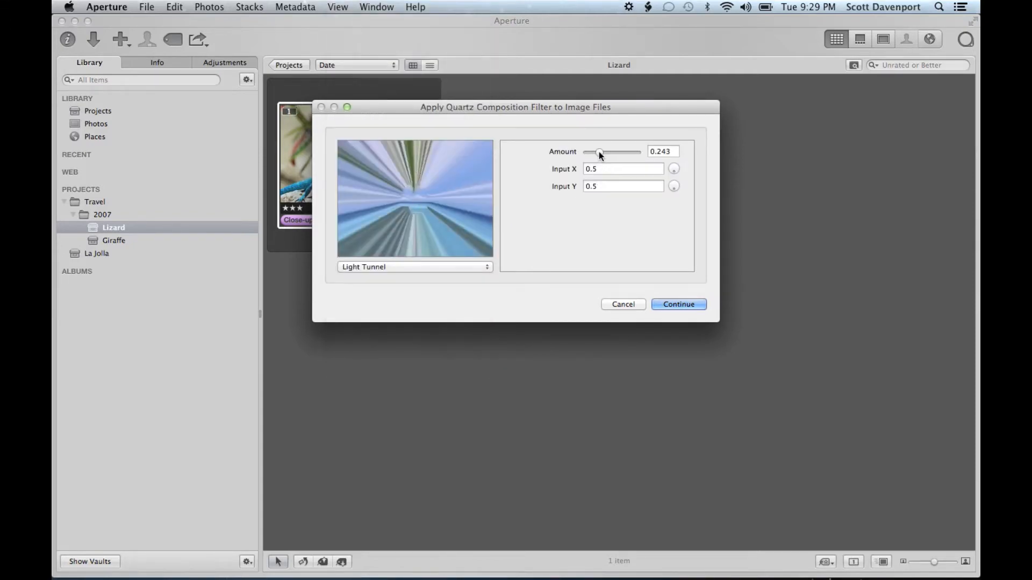
left_click_drag(598, 151, 630, 156)
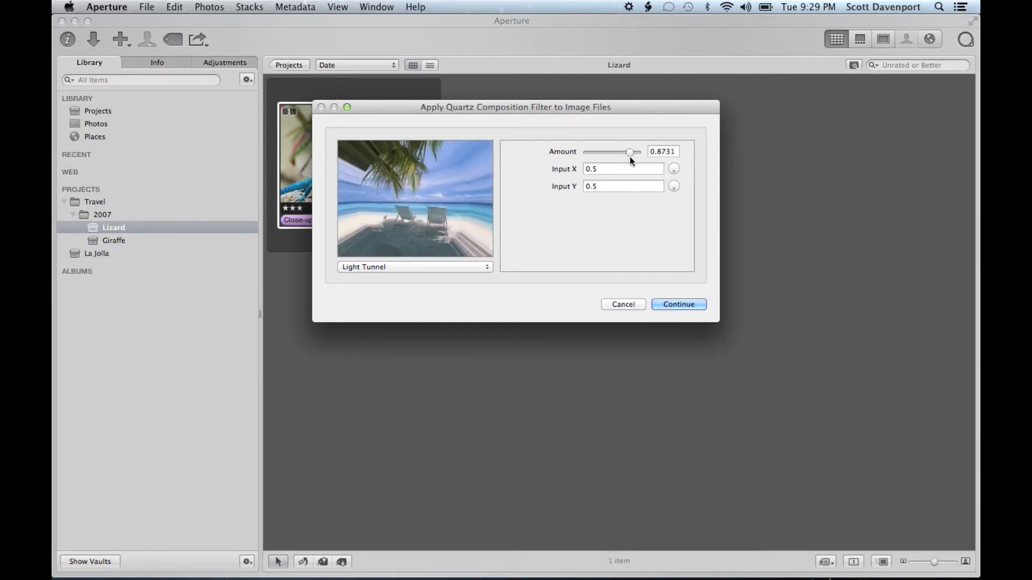
Apply the Color Pencil filter and import the result into the Lizard project, with source images deleted after importing.
left_click(409, 267)
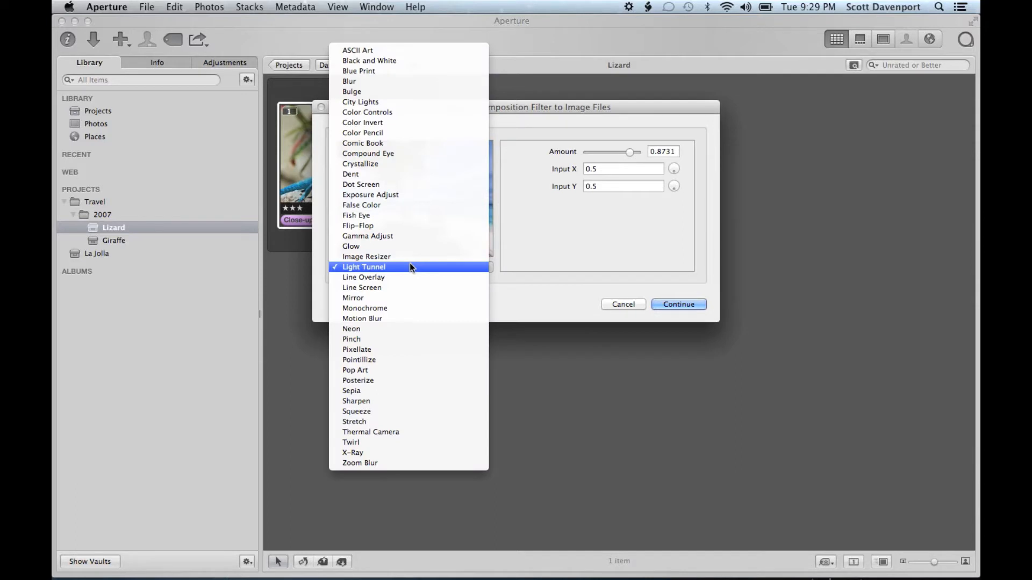
left_click(421, 134)
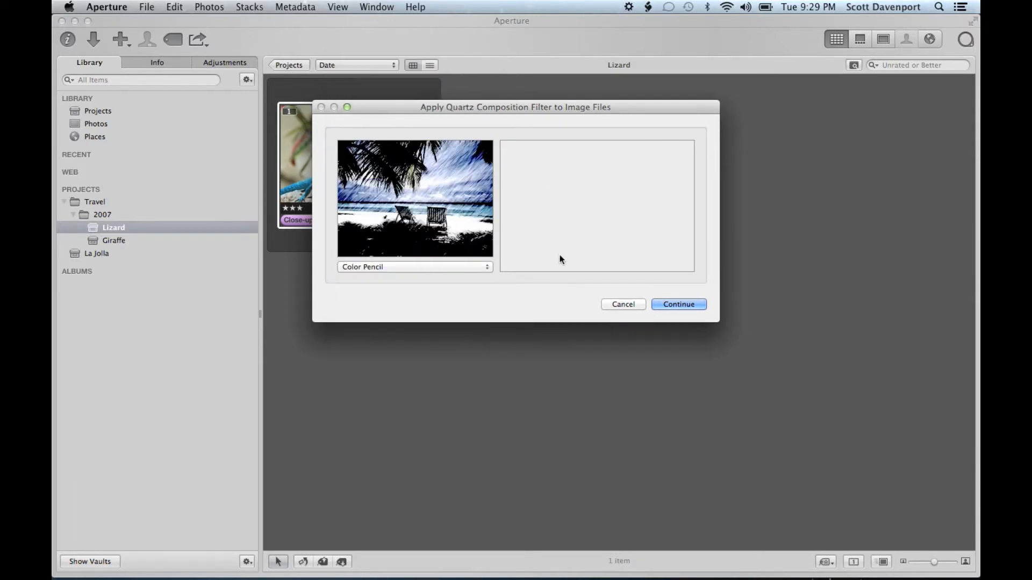
left_click(673, 303)
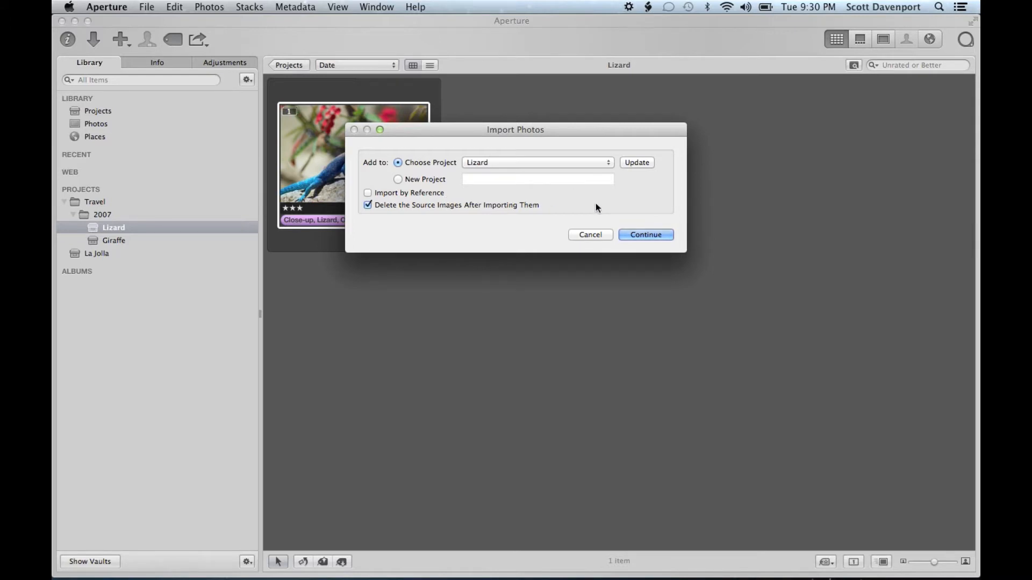
left_click(638, 235)
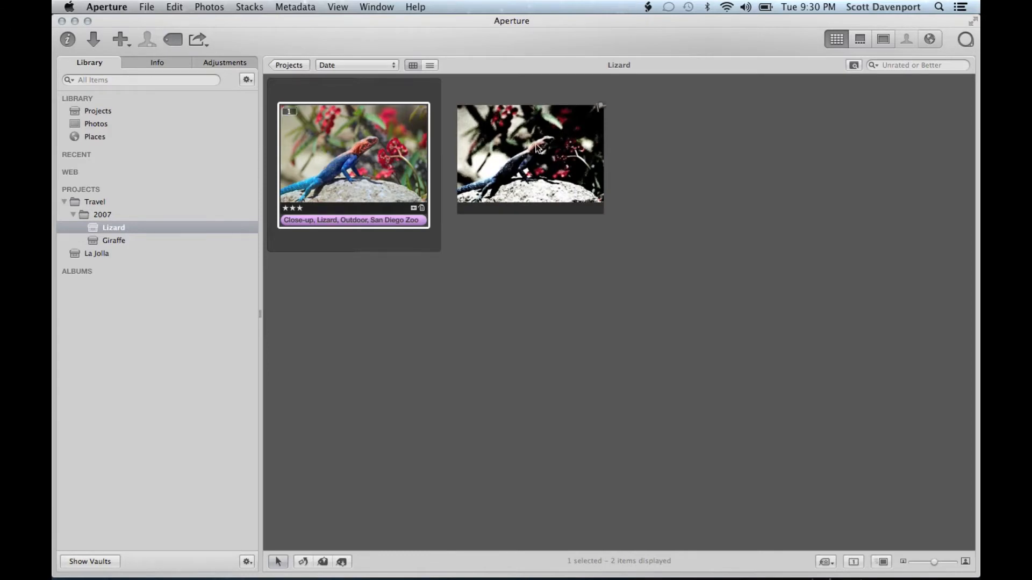
Lift the original lizard photo's metadata, include the GPS coordinates, and stamp it onto the Color Pencil version.
left_click(533, 137)
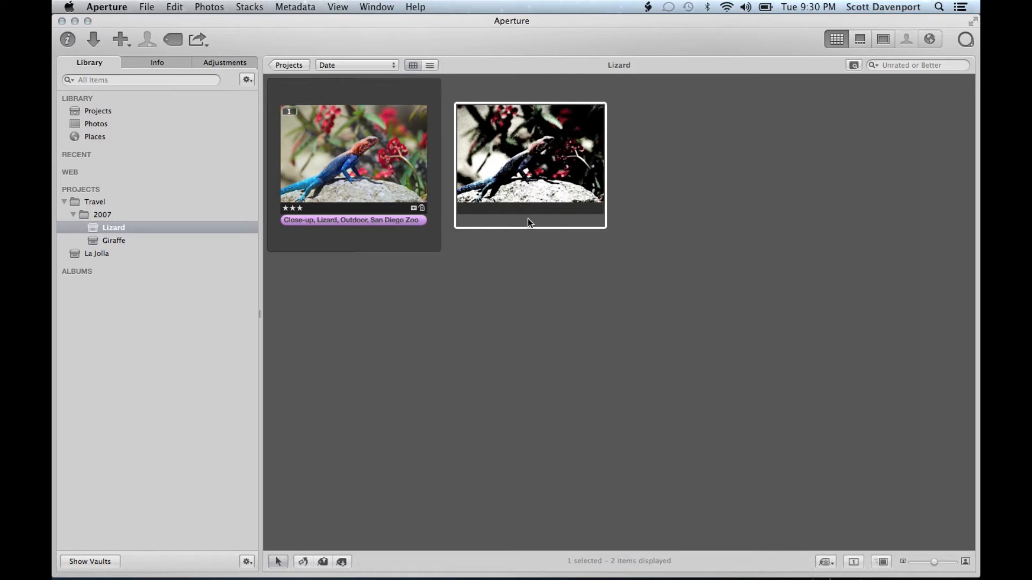
right_click(389, 156)
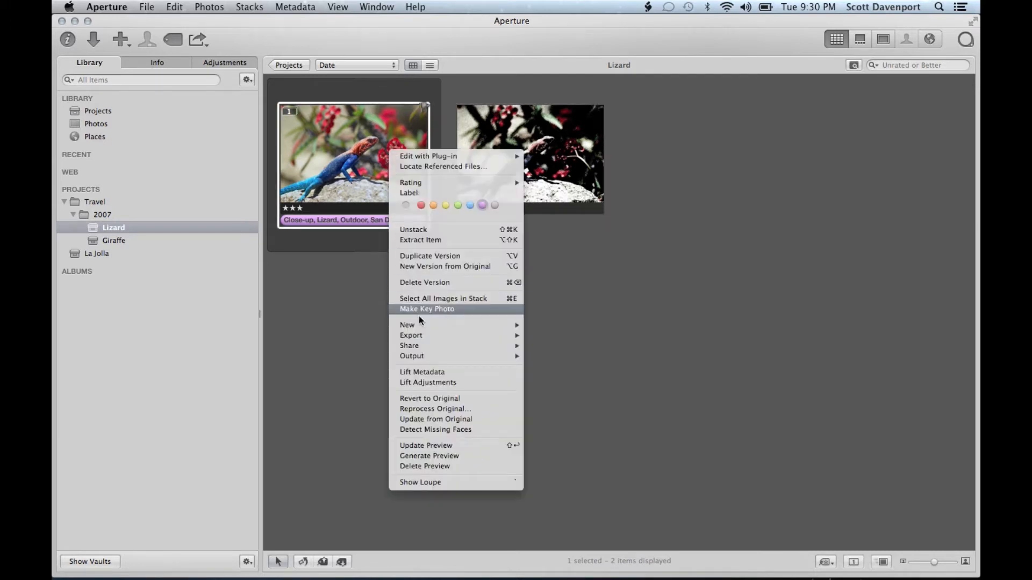
left_click(430, 371)
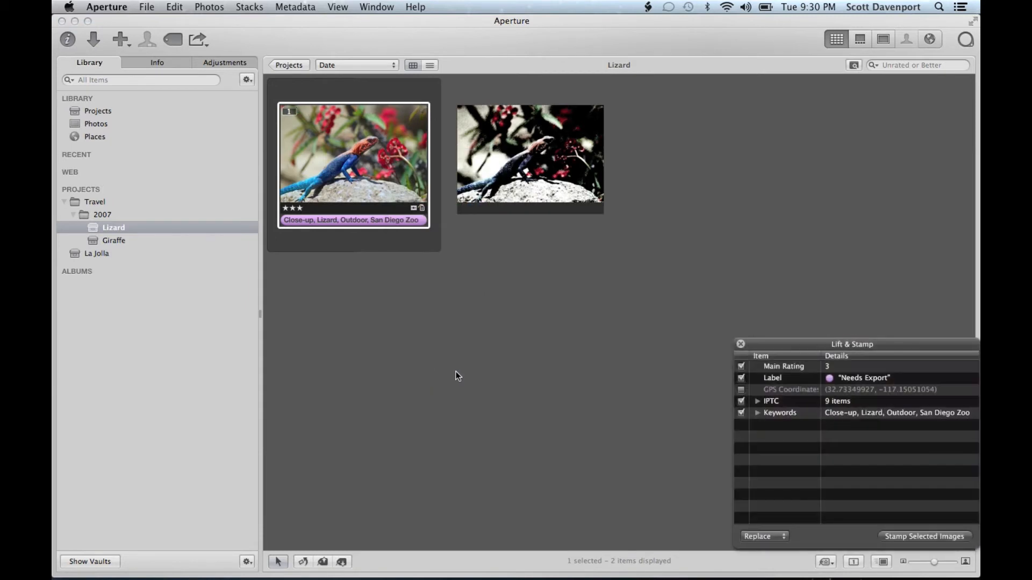
left_click(740, 391)
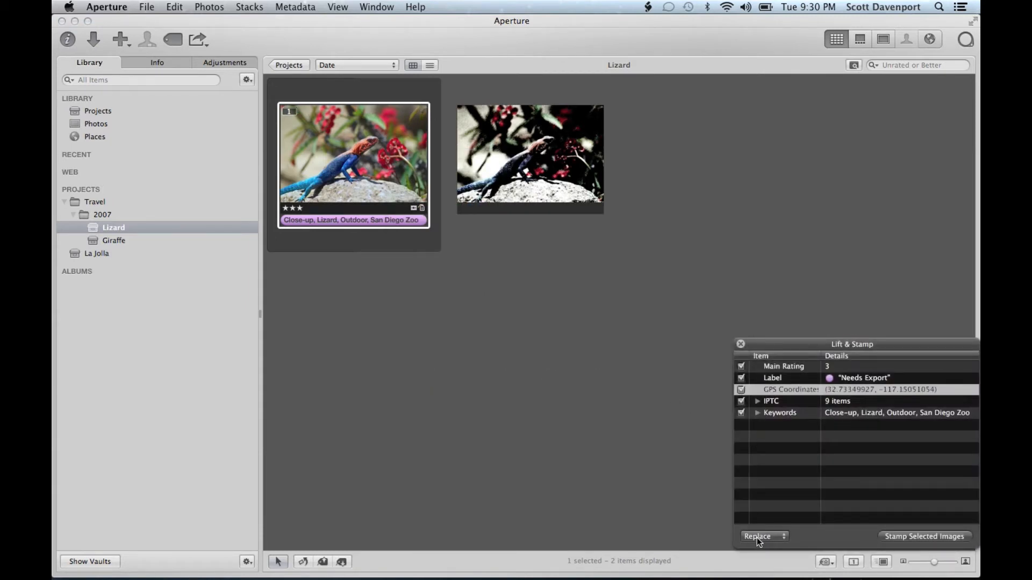
left_click(570, 157)
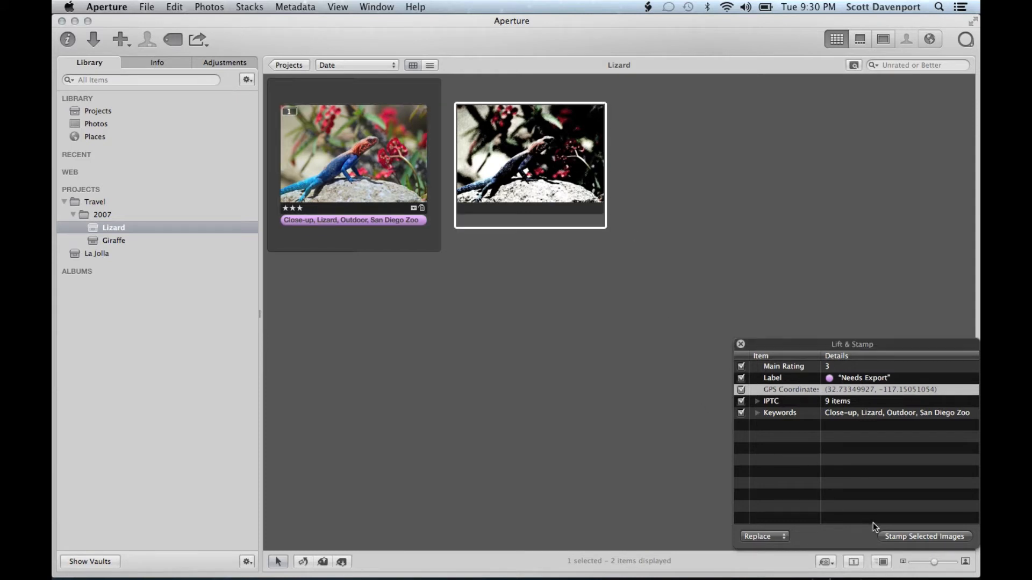
left_click(887, 535)
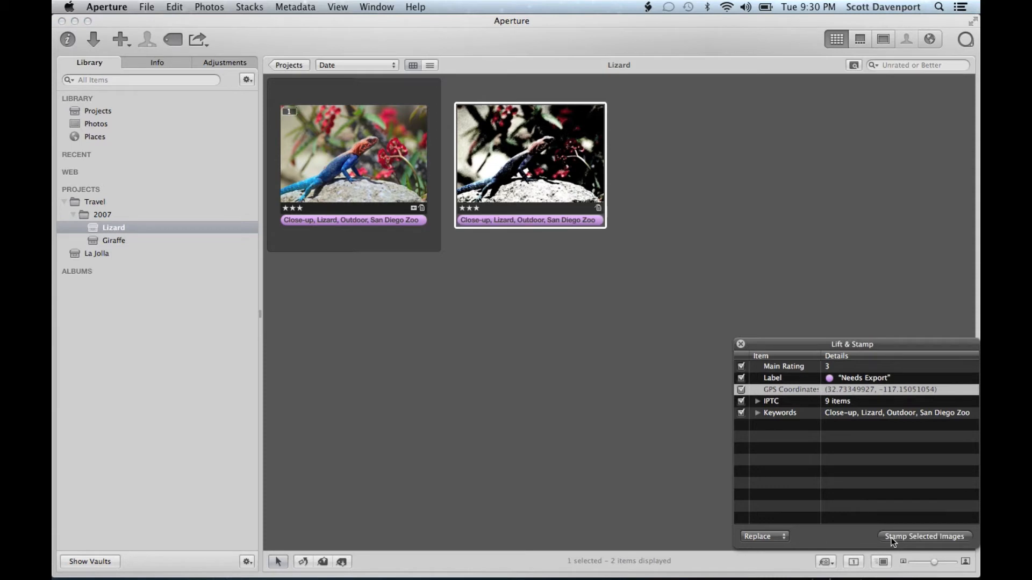
left_click(740, 344)
Add the Color Pencil photo to the original's stack and compare both versions at full size.
left_click_drag(529, 138, 438, 131)
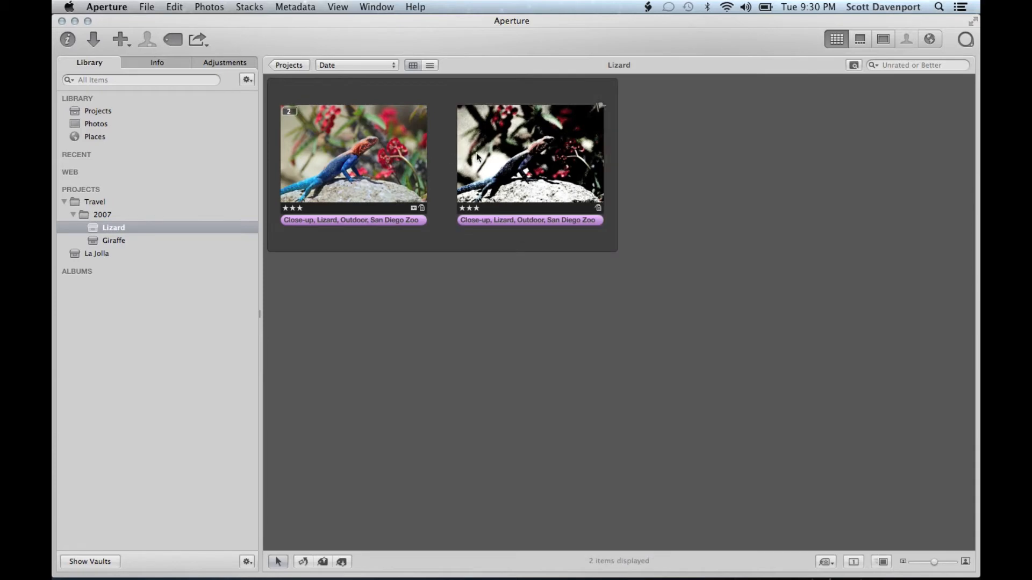
key("v")
key("v")
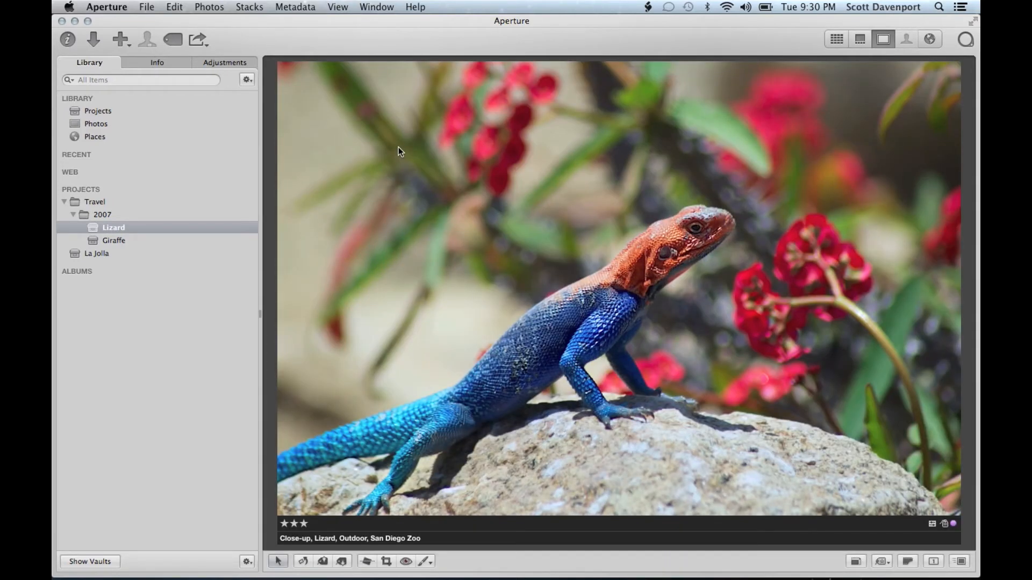
key("Right")
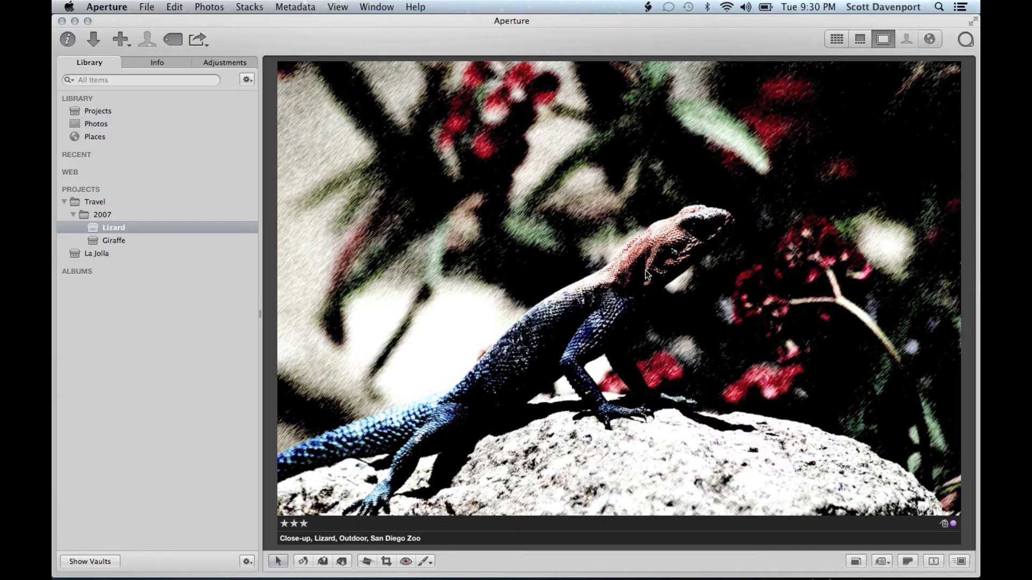
double_click(563, 153)
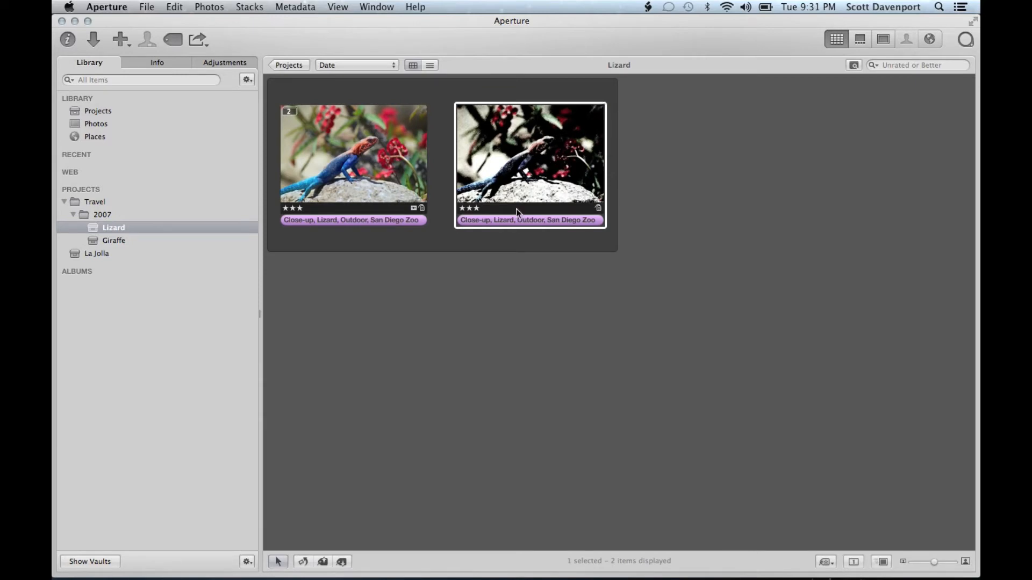
double_click(523, 157)
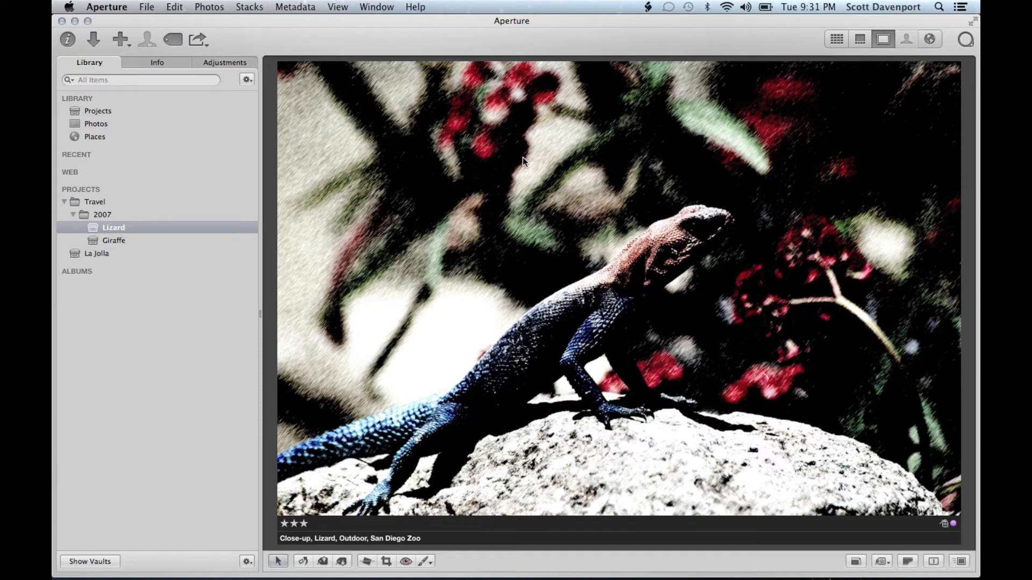
key("v")
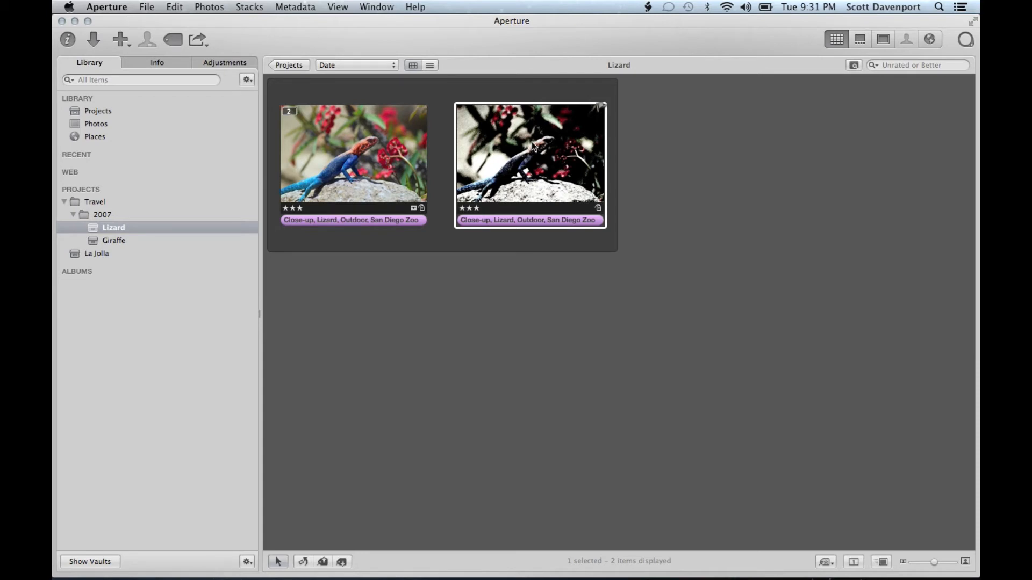
Open both the original and the Color Pencil lizard photos together in the Perfect Layers plug-in.
left_click(383, 125)
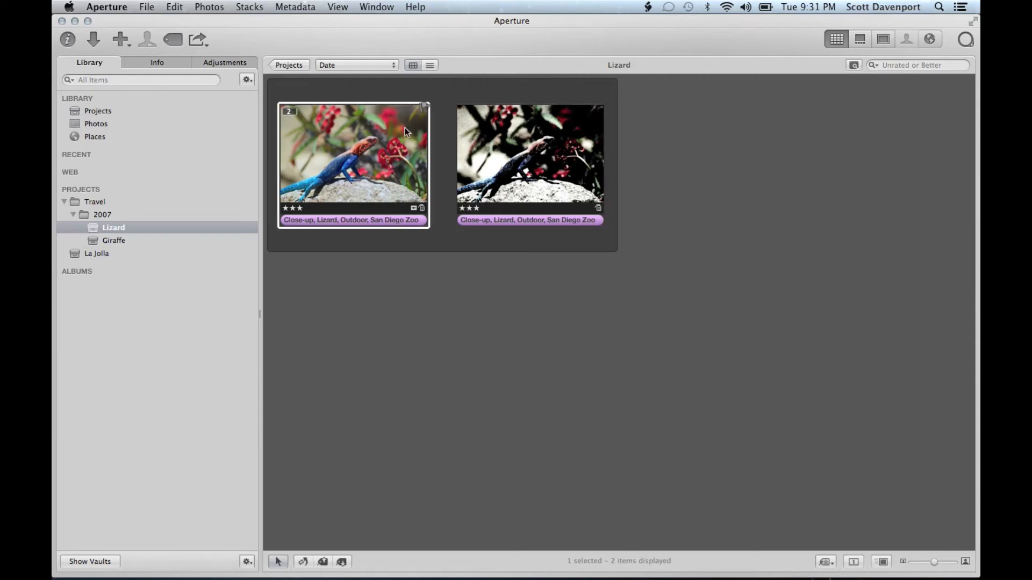
left_click(482, 140, "shift")
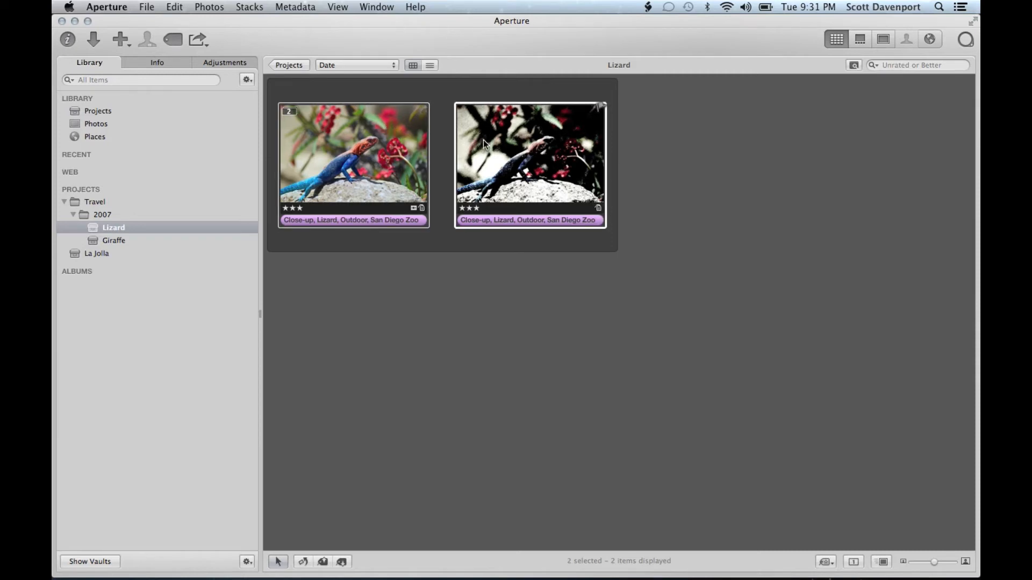
right_click(482, 140)
mouse_move(544, 144)
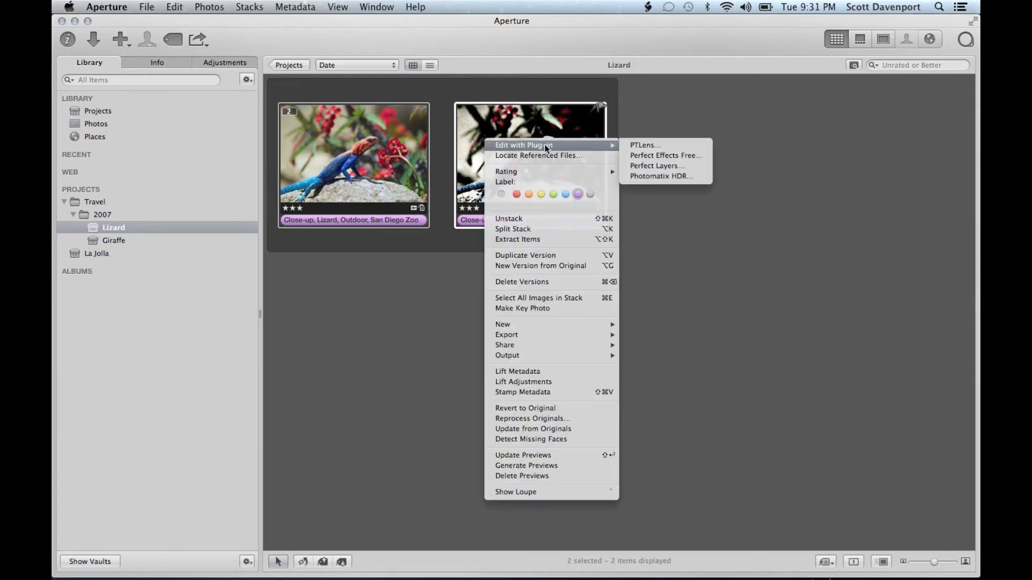
left_click(648, 165)
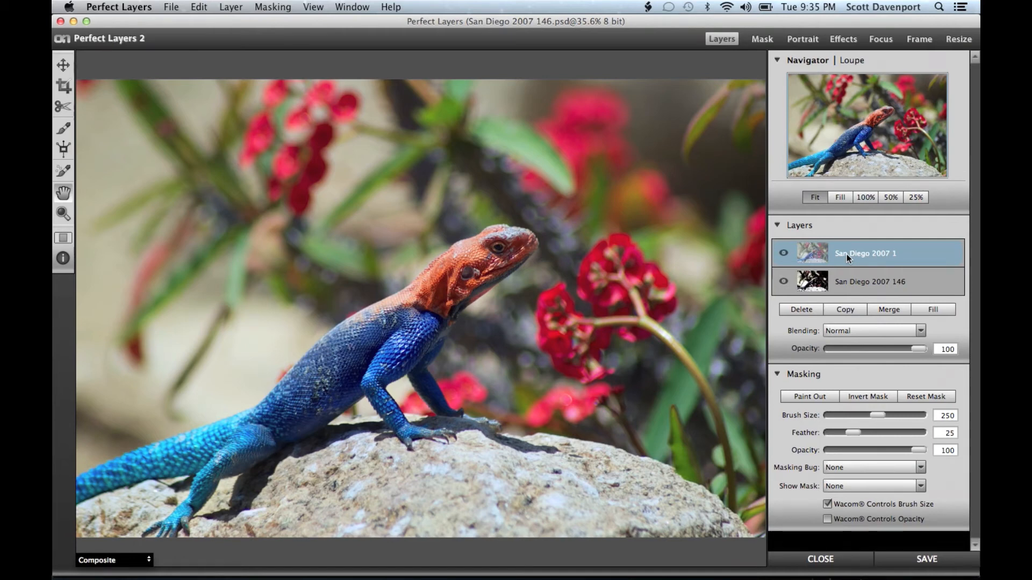
Copy the full-color San Diego 2007 1 layer and arrange the stack so San Diego 2007 146 sits between the two full-color layers.
left_click(845, 310)
left_click_drag(850, 281, 850, 309)
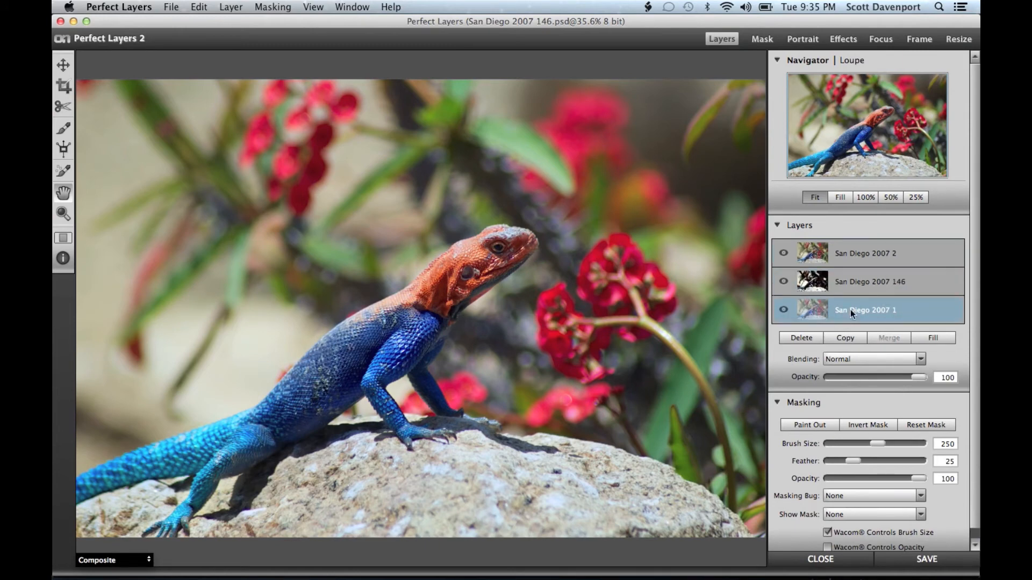
left_click(850, 251)
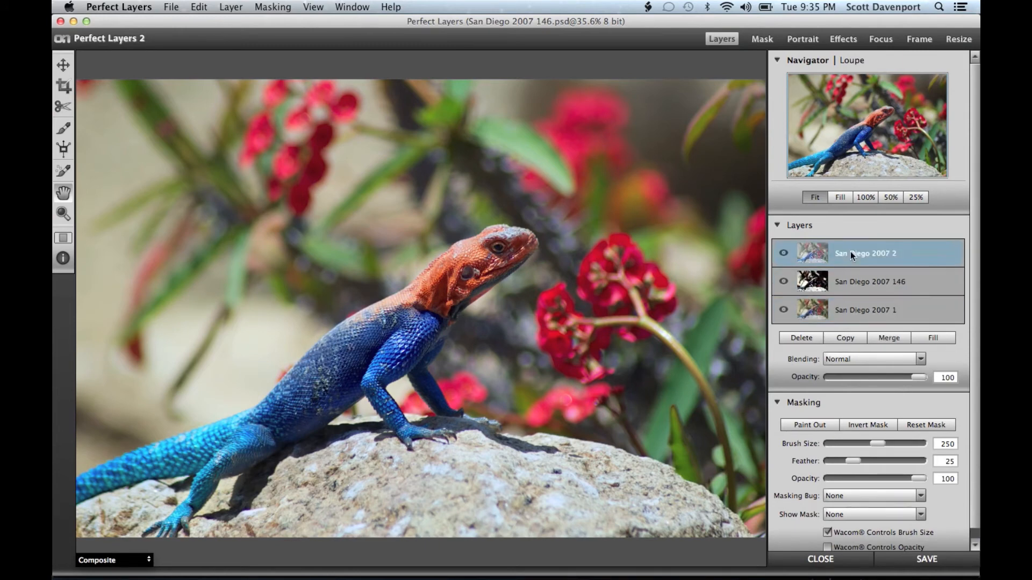
Temporarily hide the top full-color layer to examine the Color Pencil layer beneath it.
left_click(850, 279)
left_click(850, 264)
left_click(850, 276)
left_click(850, 260)
left_click(784, 253)
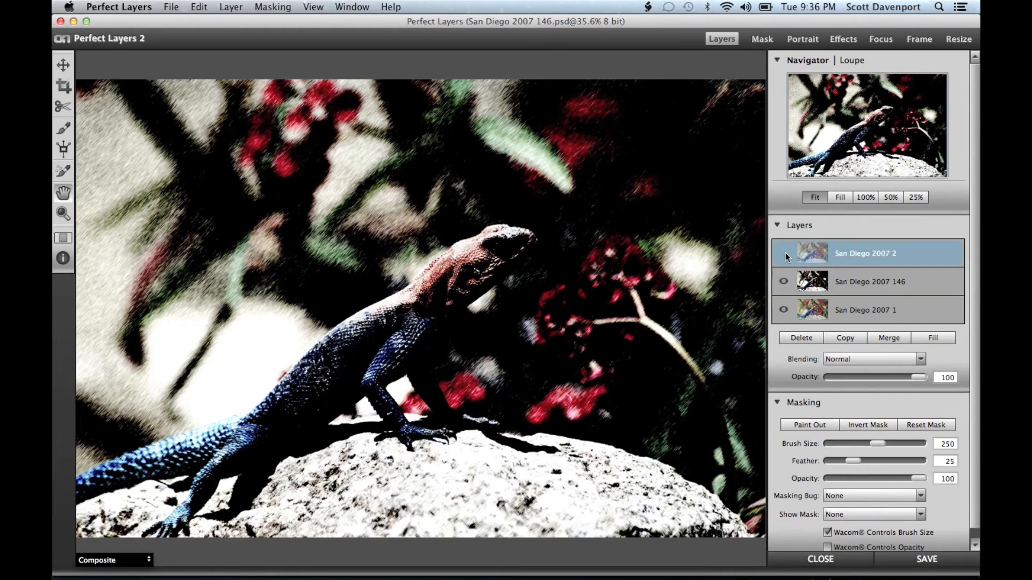
left_click(784, 253)
Lower the top San Diego 2007 2 layer's opacity to about 68 and merge it with the Color Pencil layer.
left_click_drag(917, 378, 899, 375)
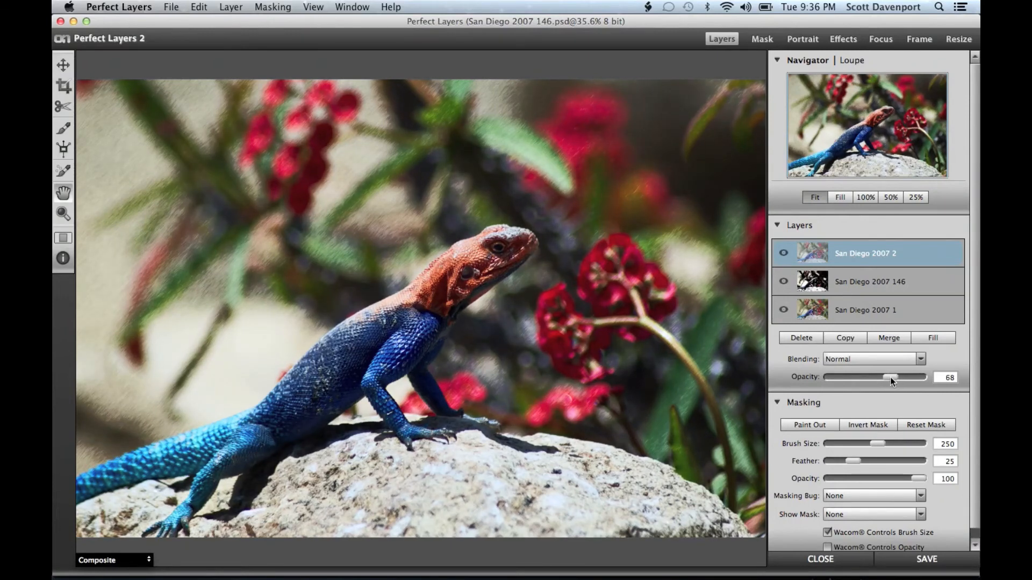
left_click_drag(893, 378, 889, 378)
left_click_drag(889, 377, 889, 378)
left_click(883, 339)
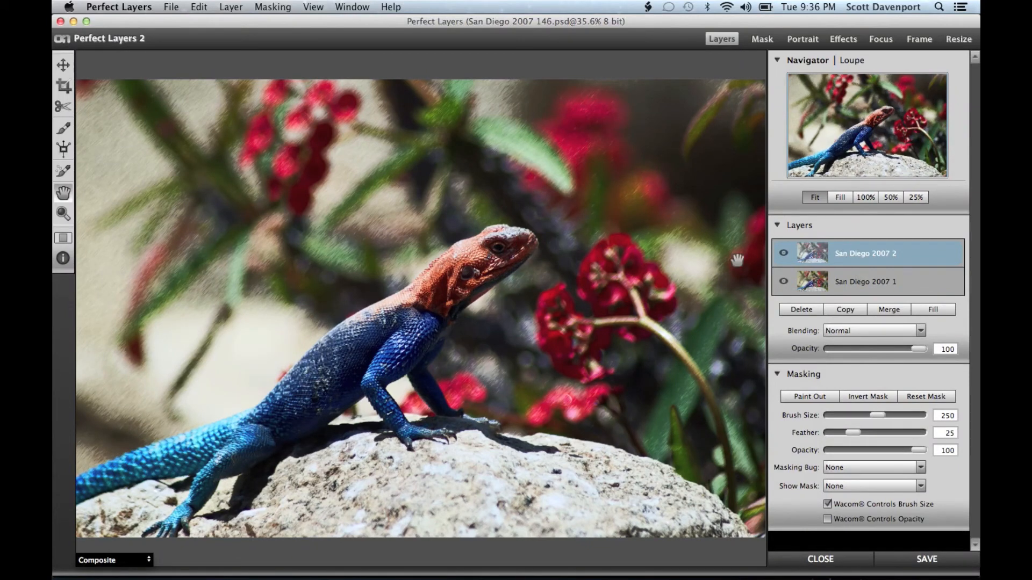
Paint out the lizard's head and body on the San Diego 2007 2 layer with a masking brush of size 175 and opacity 77.
left_click(62, 131)
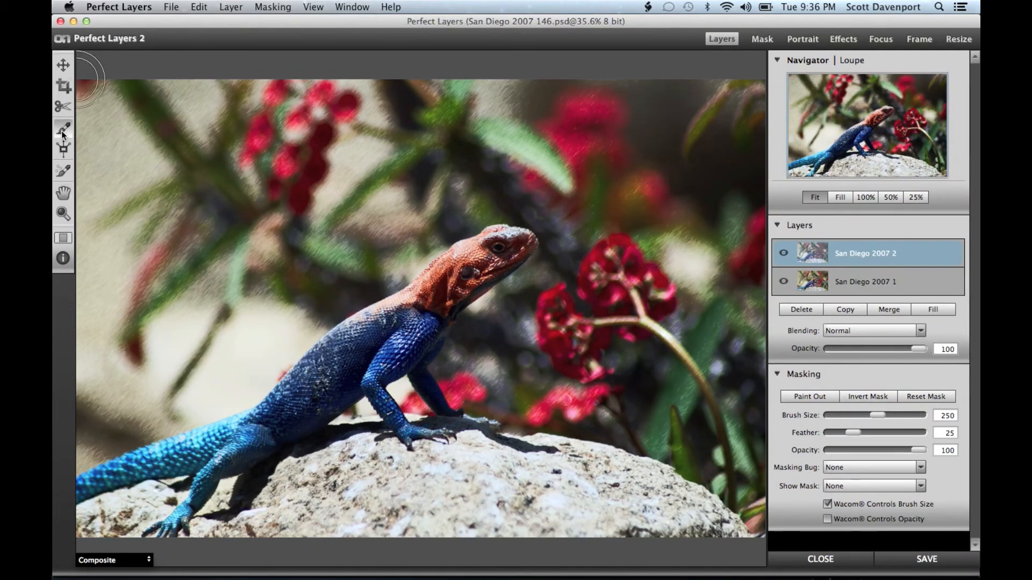
left_click(63, 259)
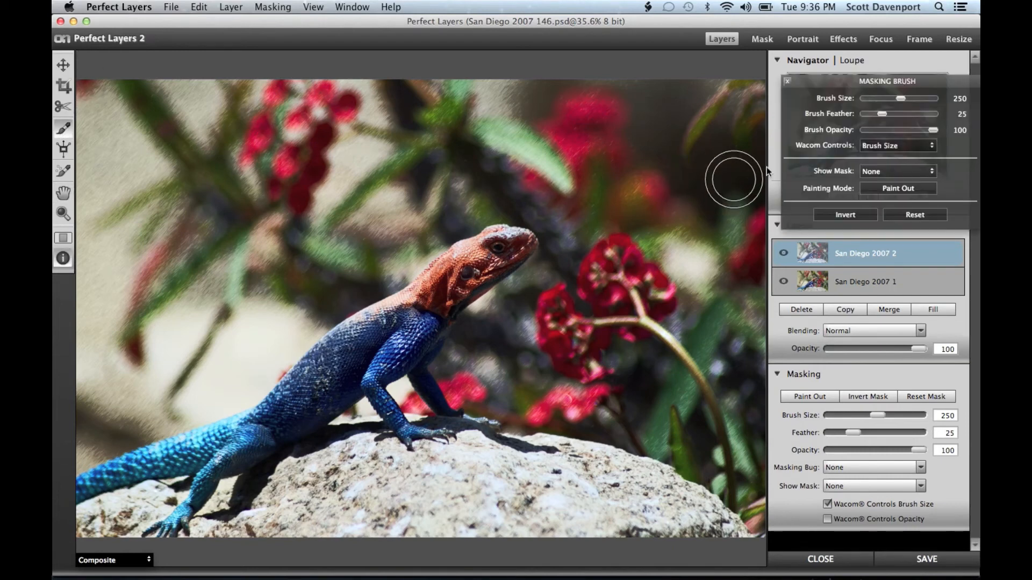
left_click_drag(899, 98, 896, 98)
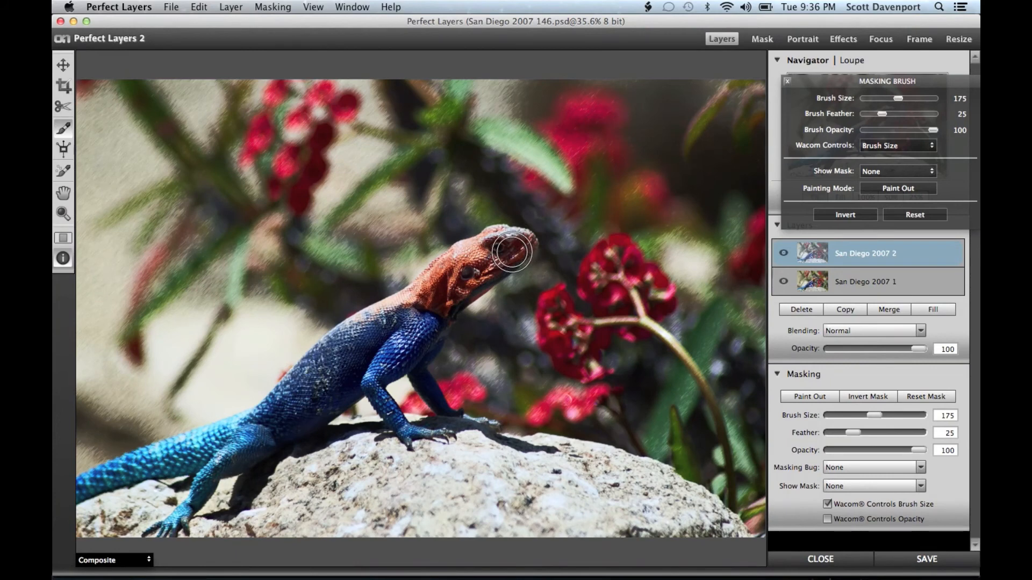
left_click_drag(928, 130, 917, 130)
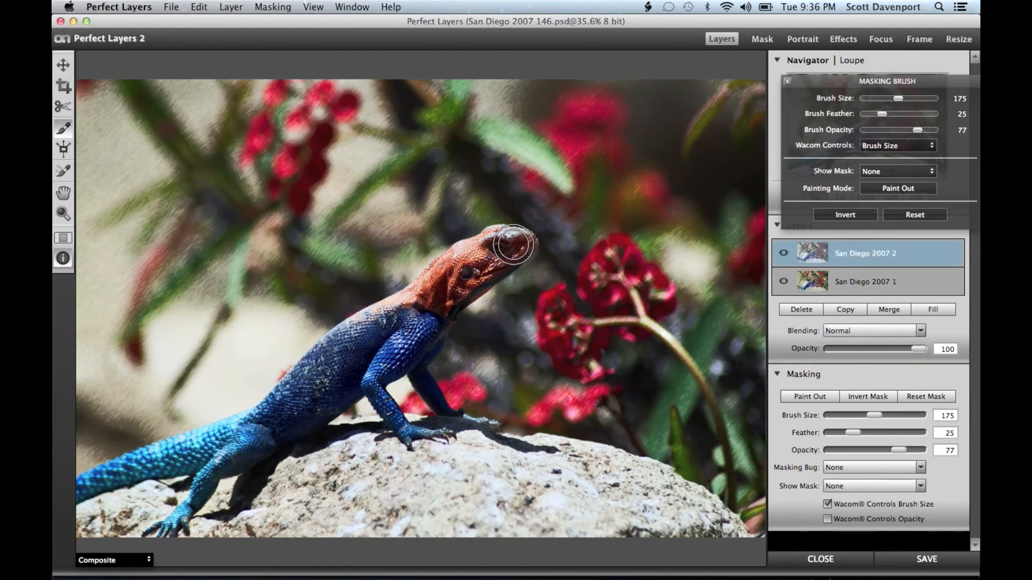
mouse_move(504, 251)
left_mouse_down()
mouse_move(425, 291)
mouse_move(459, 276)
mouse_move(403, 341)
mouse_move(412, 312)
mouse_move(388, 323)
mouse_move(417, 305)
mouse_move(337, 351)
mouse_move(281, 398)
mouse_move(368, 350)
mouse_move(313, 381)
mouse_move(380, 355)
mouse_move(303, 387)
mouse_move(242, 445)
left_mouse_up()
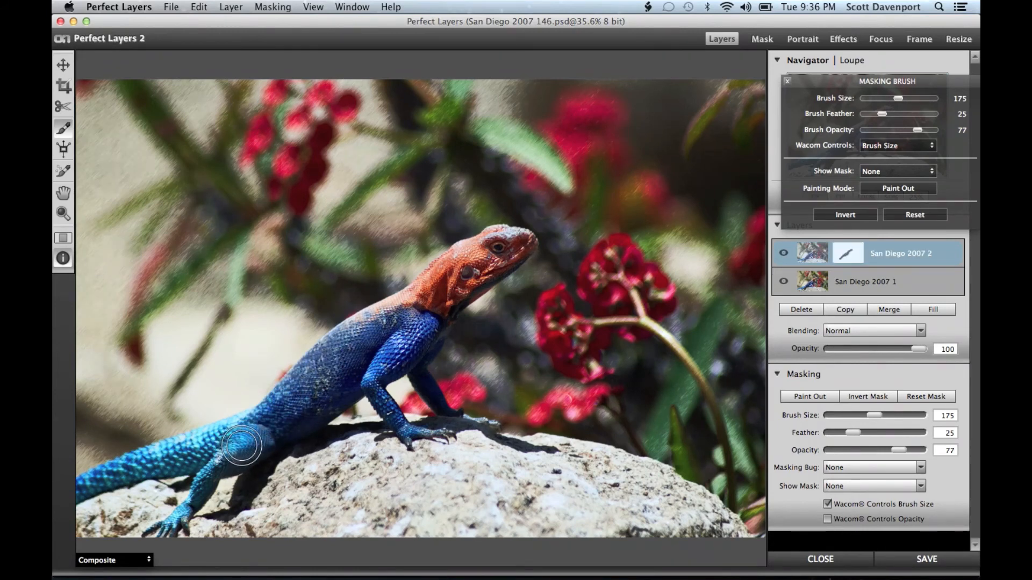
Reduce the masking brush to size 80 and finish painting out the lizard's legs and tail on the top layer.
key("bracketleft")
key("bracketleft")
key("bracketleft")
key("bracketleft")
key("bracketleft")
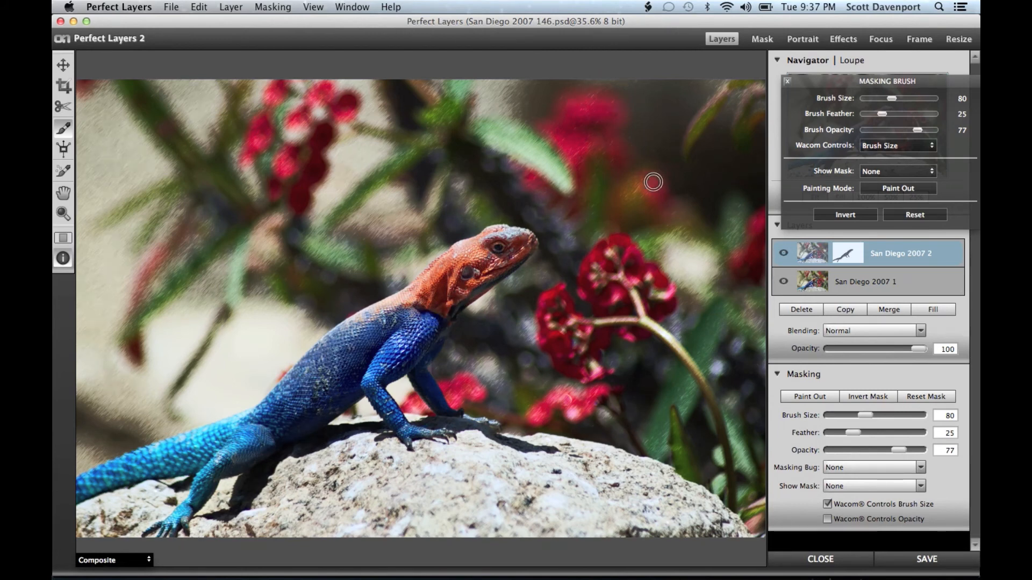
left_click(787, 82)
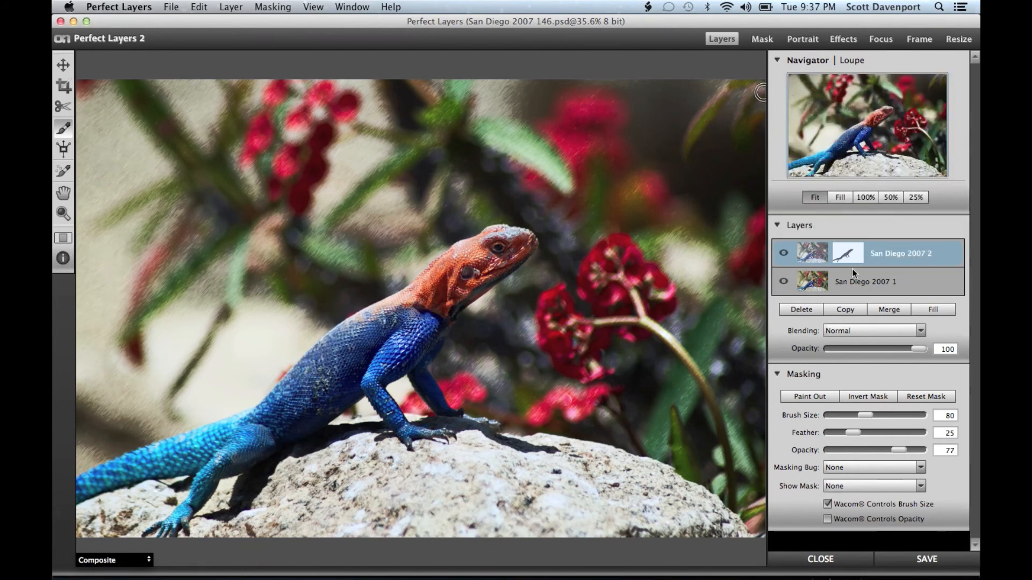
Merge the masked layer with San Diego 2007 1 and save the composite back to the Lizard project in Aperture.
left_click(889, 309)
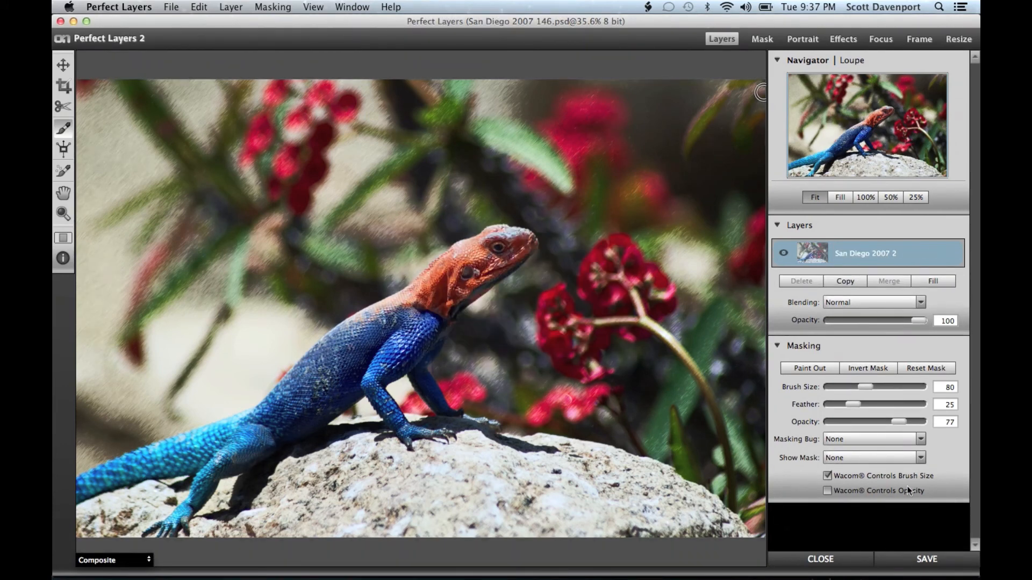
left_click(908, 557)
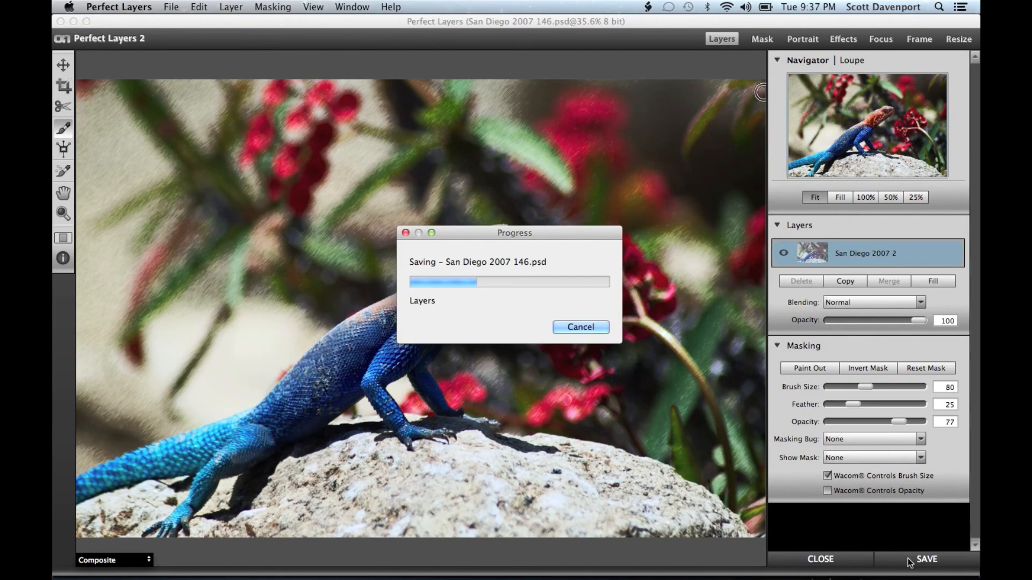
left_click(833, 564)
left_click(698, 166)
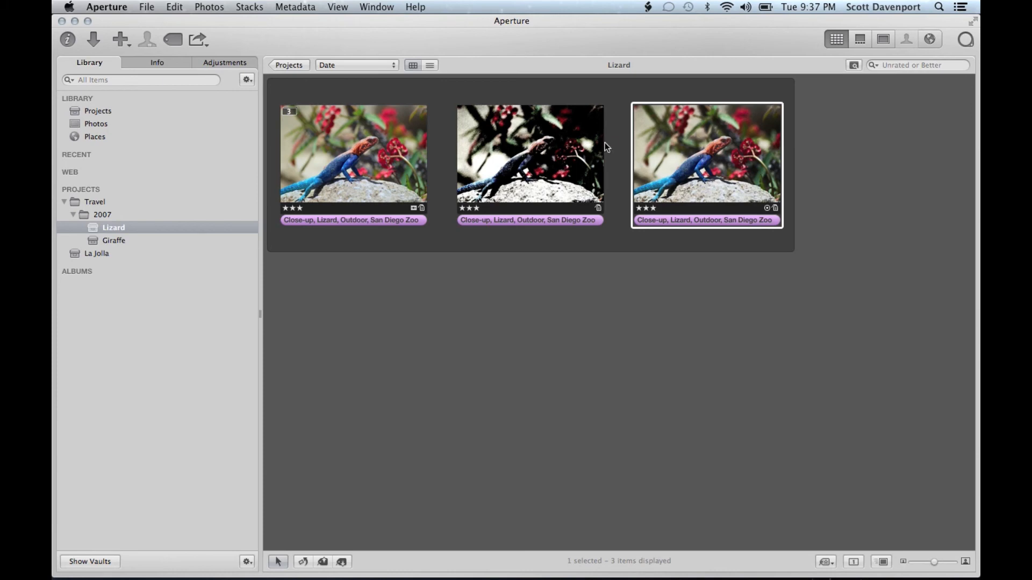
Compare the original lizard photo, the Color Pencil version and the blended composite one after another at full viewer size.
left_click(408, 130)
double_click(408, 131)
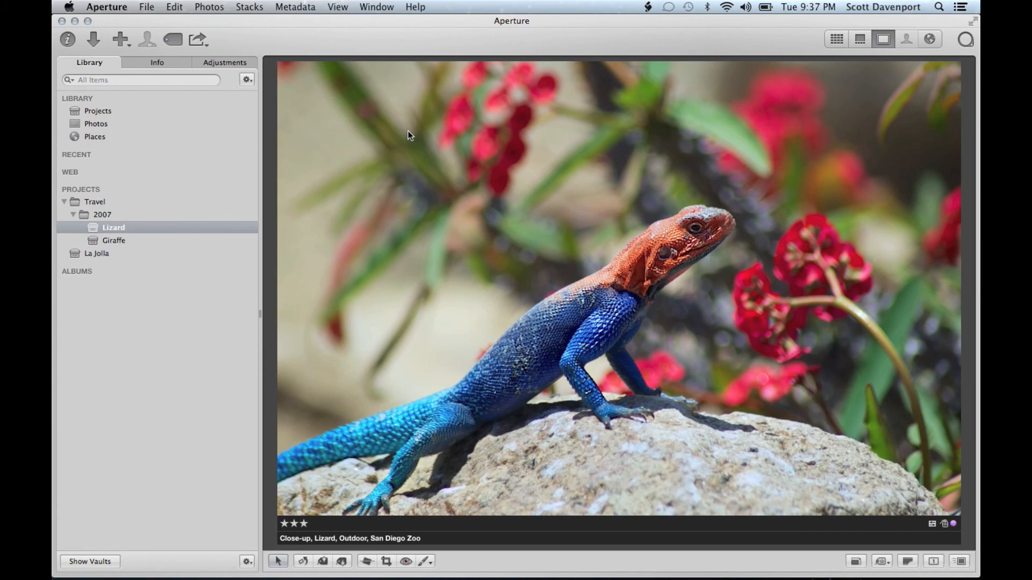
key("Right")
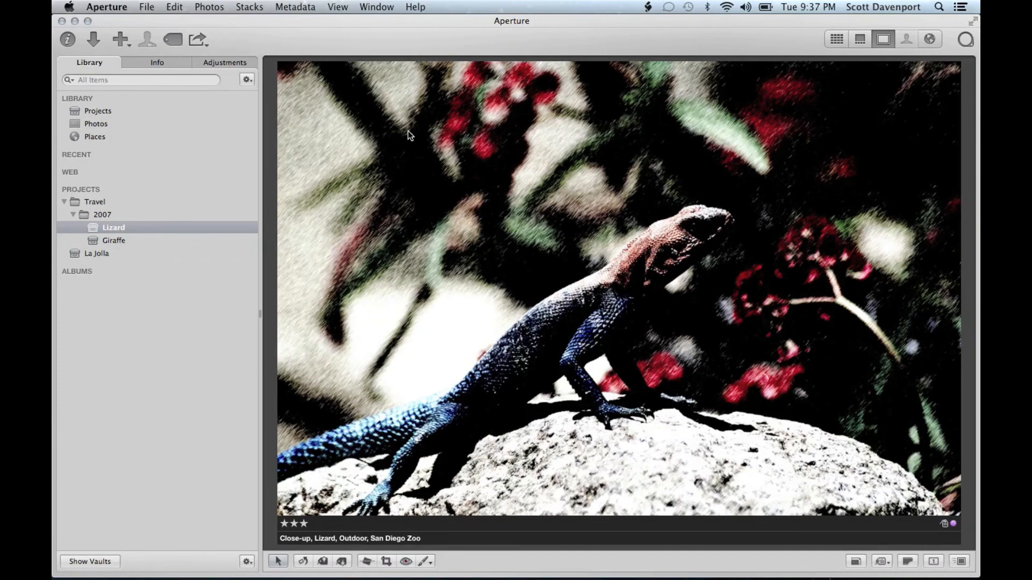
key("Right")
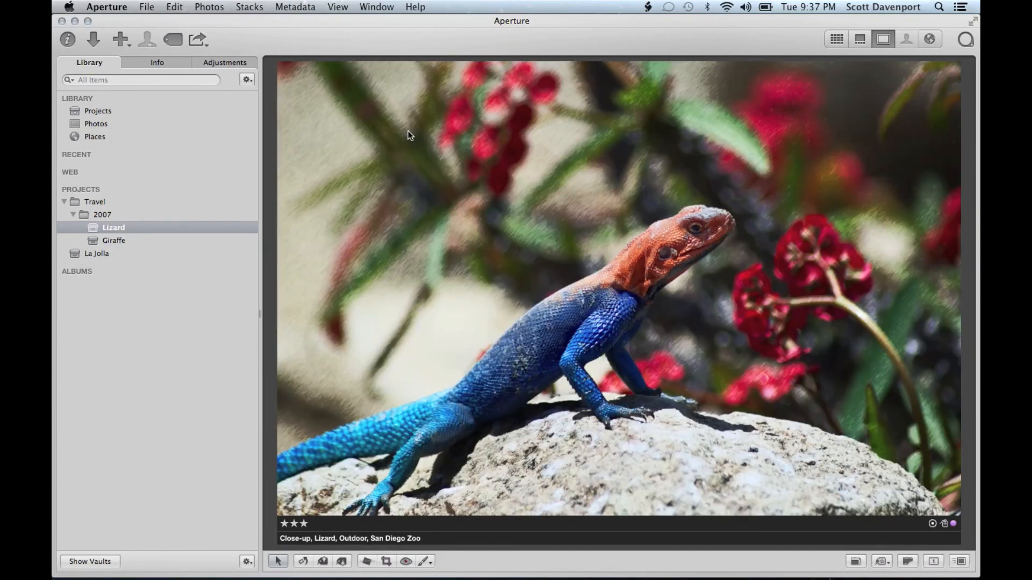